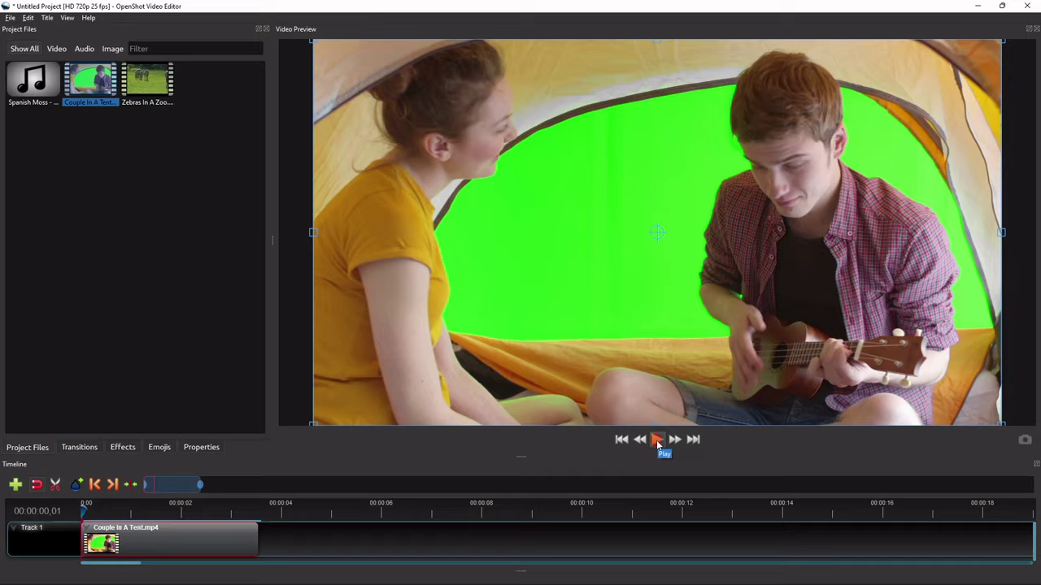
Step: Preview the tent clip, then watch the Demo video in a separate media player
click(658, 441)
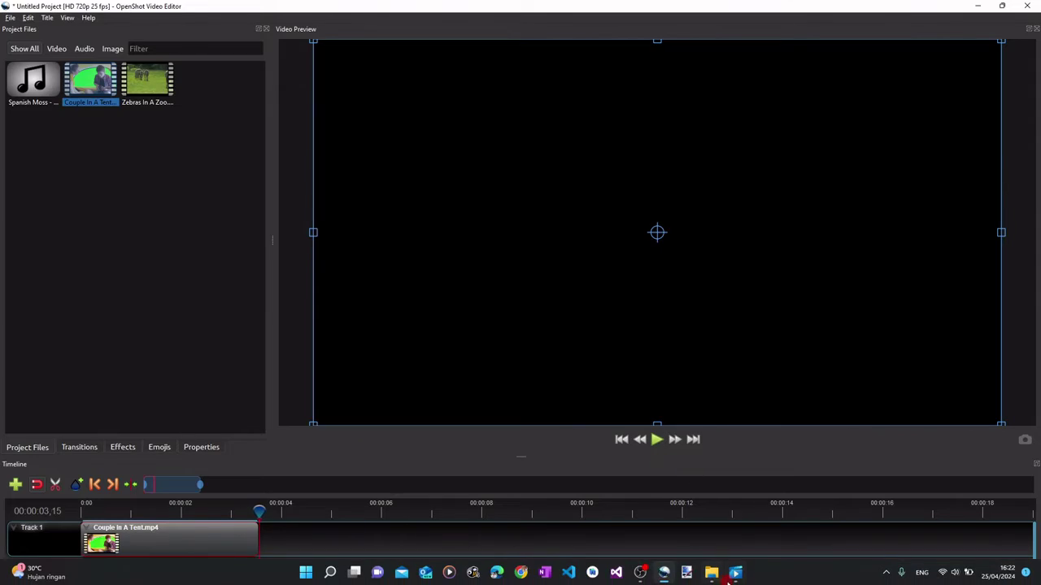
click(736, 579)
click(523, 470)
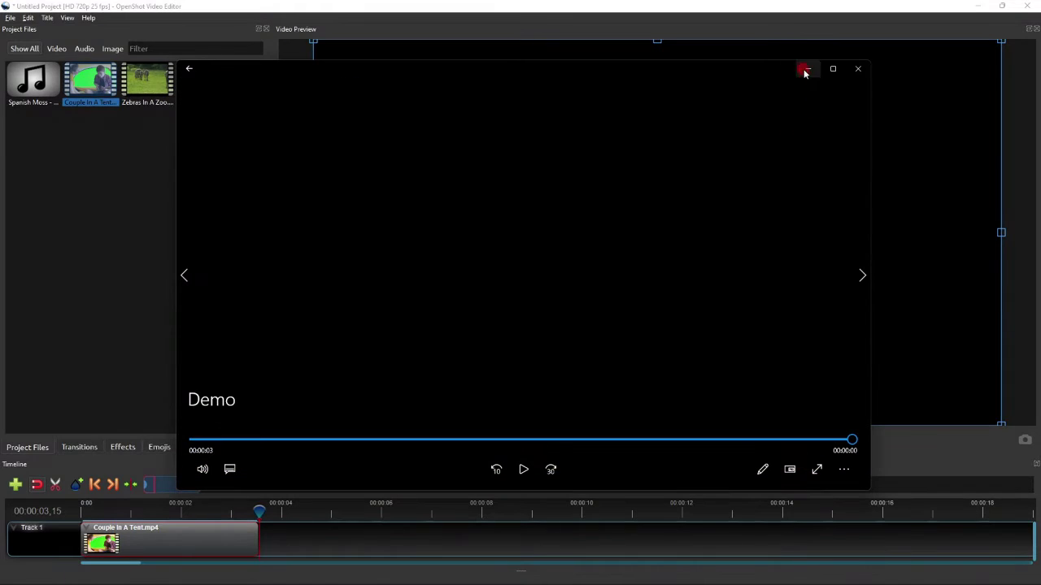
click(807, 68)
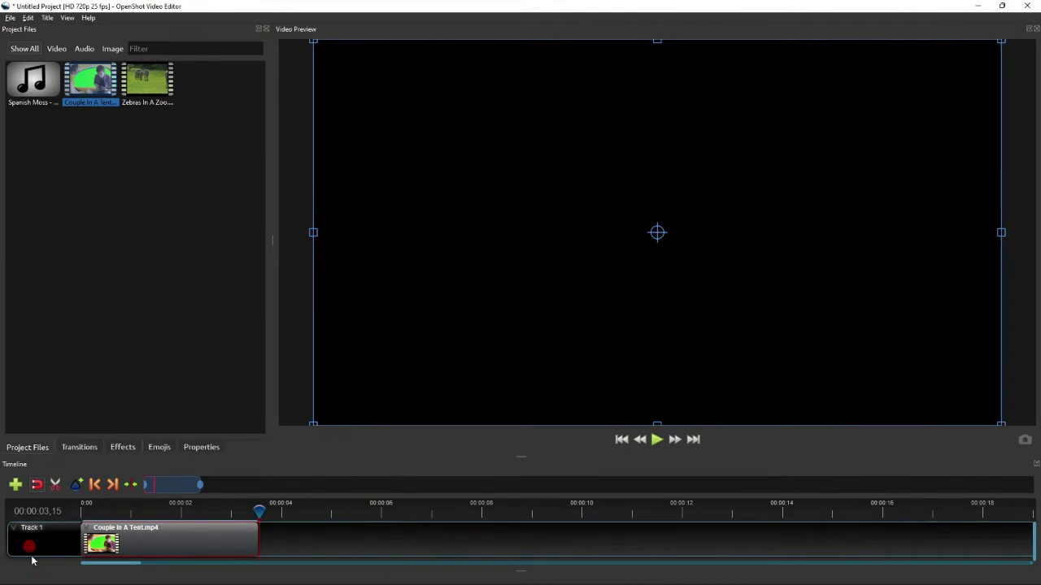
Step: Drop the Chroma Key effect onto the Couple In A Tent clip at about 1.12 seconds
click(154, 514)
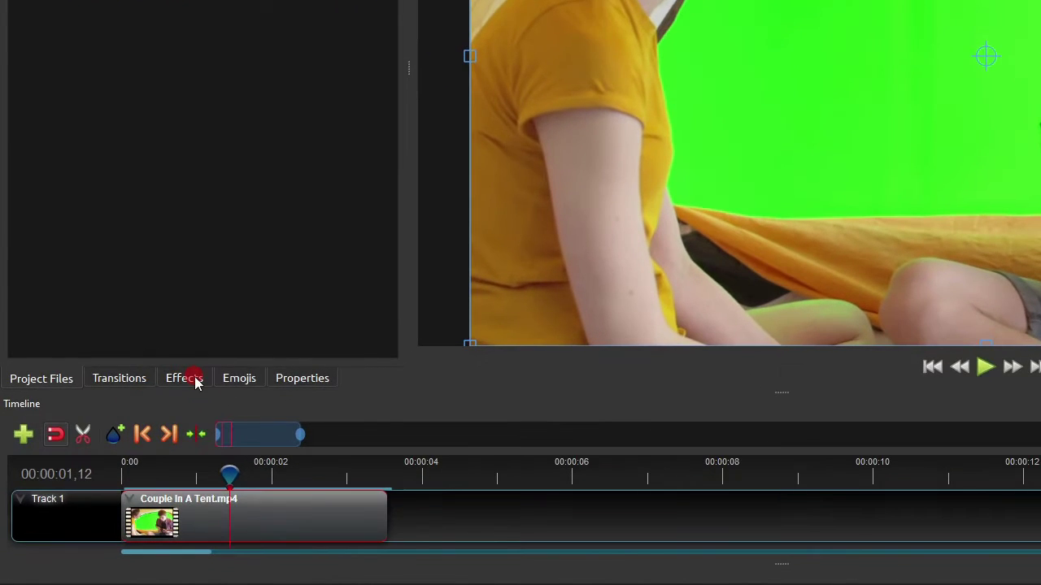
click(127, 449)
click(134, 122)
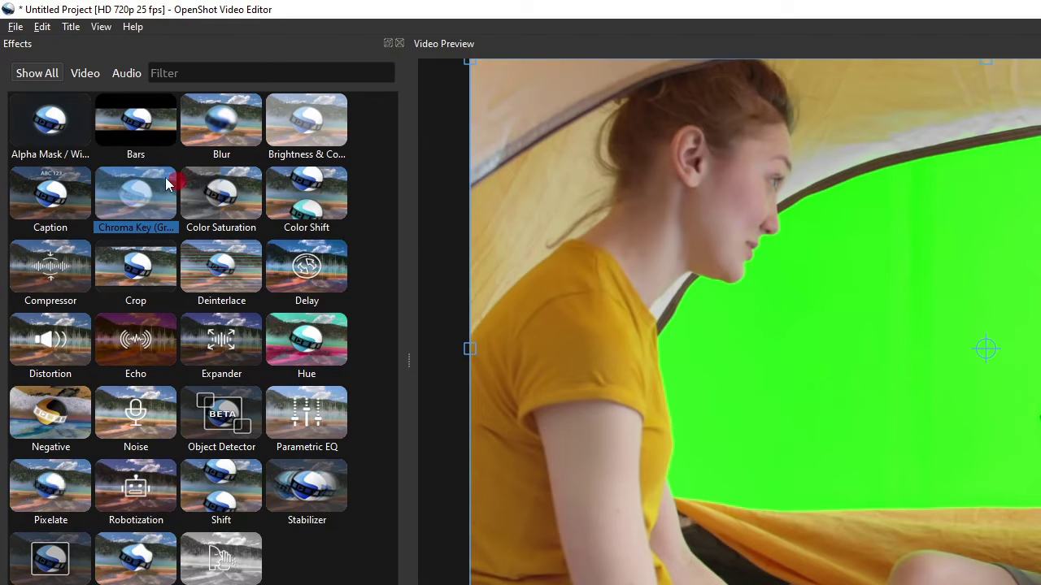
drag(158, 202, 203, 584)
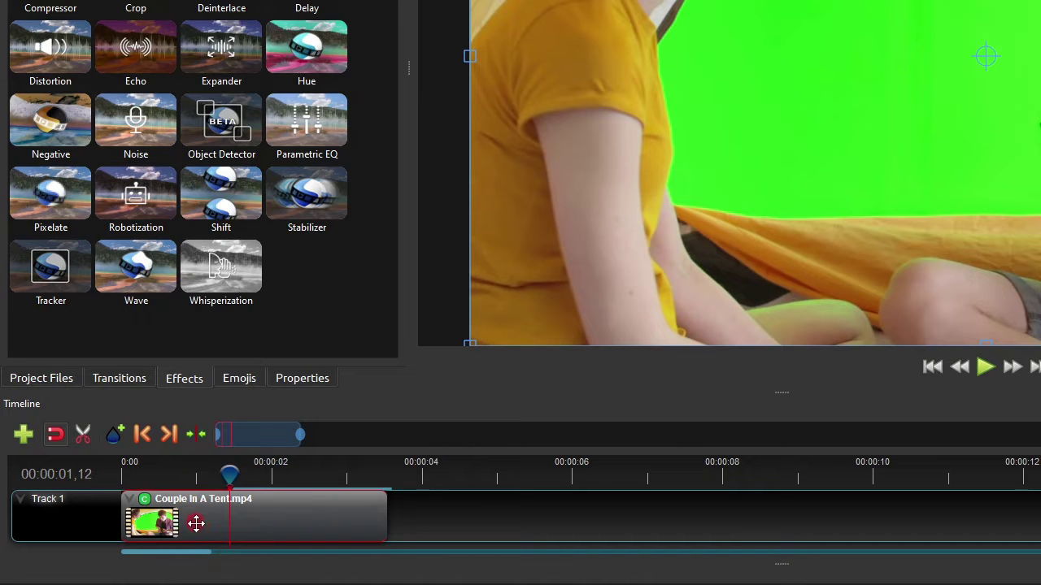
Step: Show the clip's Chroma Key settings in Properties and return the playhead to the start
click(385, 309)
click(312, 377)
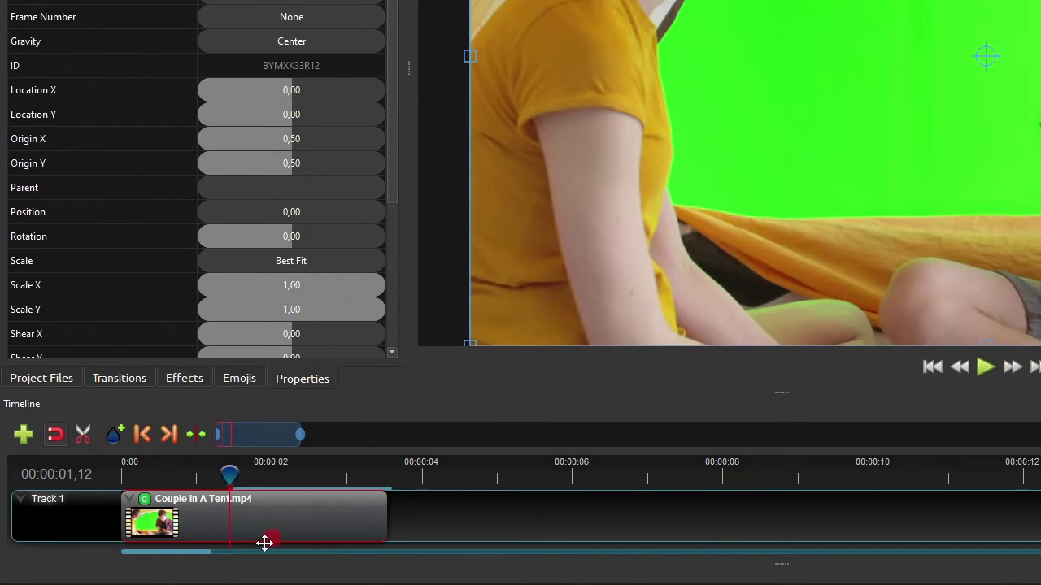
click(143, 504)
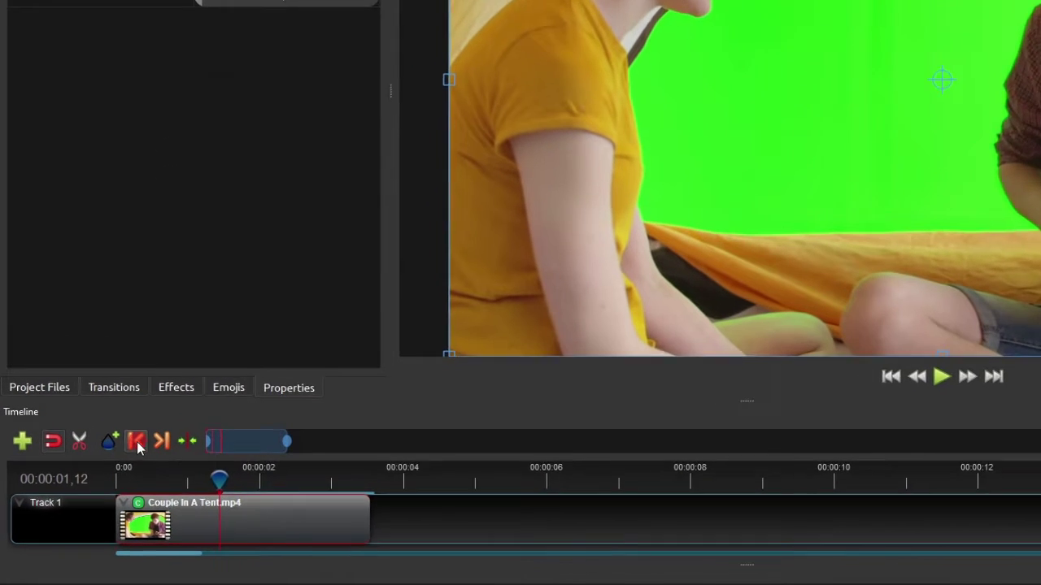
key(Home)
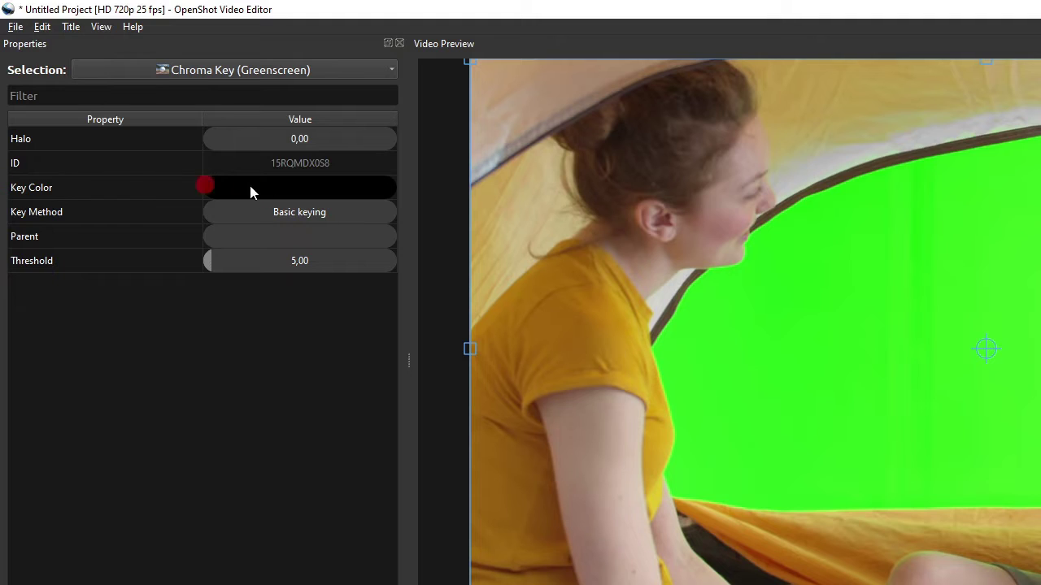
Step: Make pure green #00ff00 the key colour, leaving the key method on Basic keying
click(294, 187)
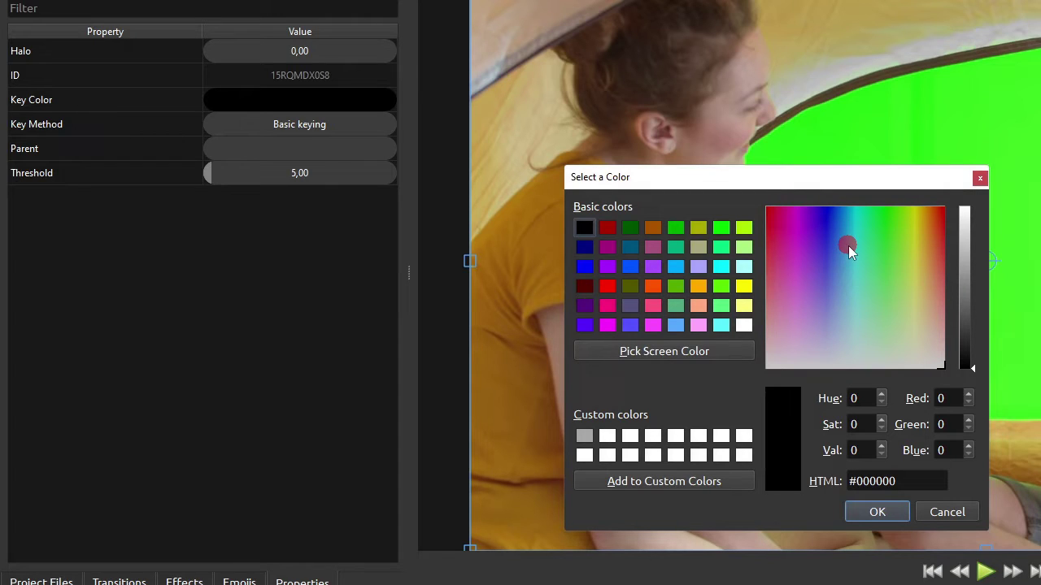
click(722, 228)
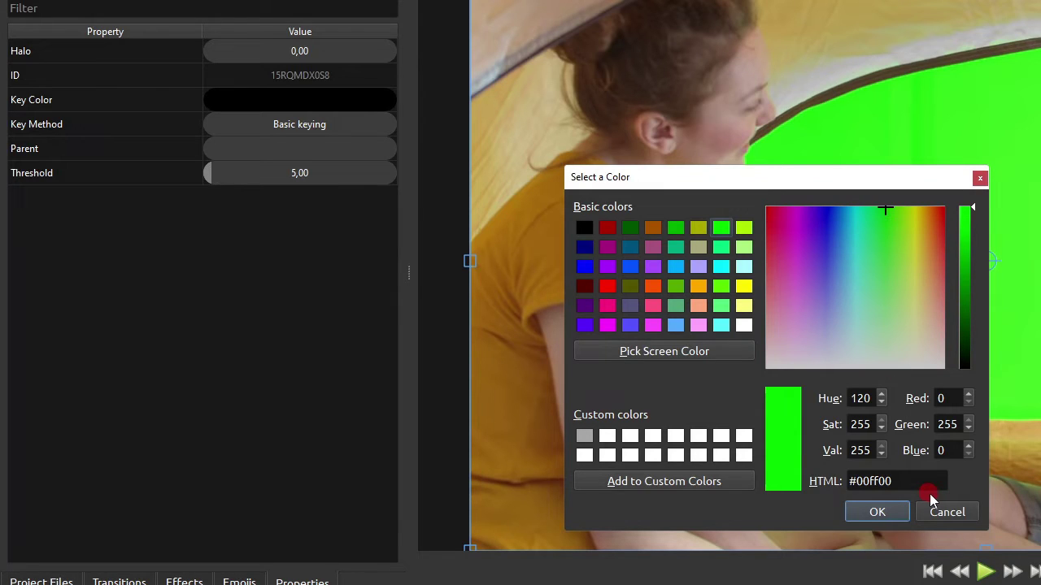
click(883, 511)
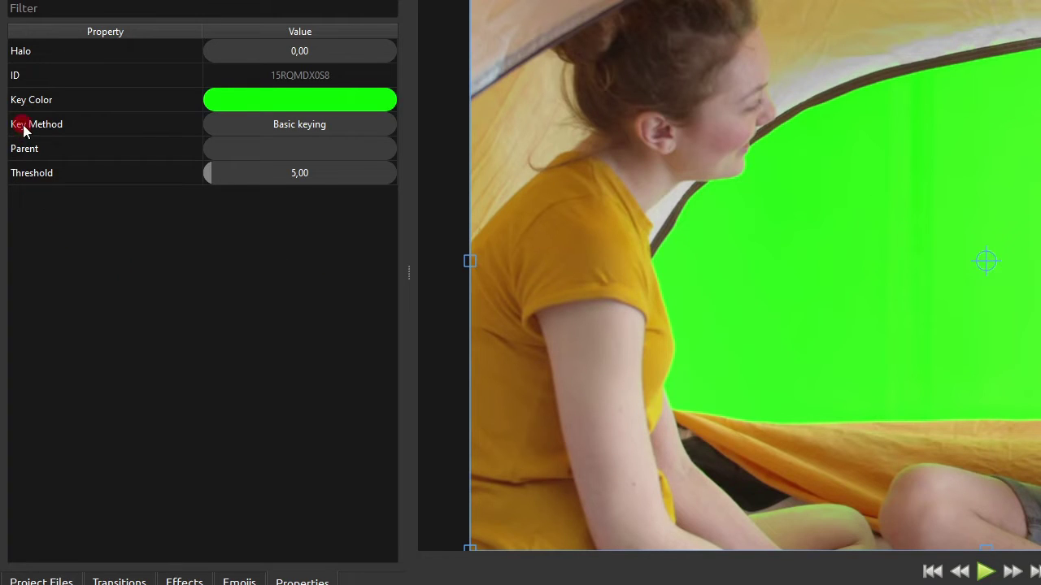
click(327, 125)
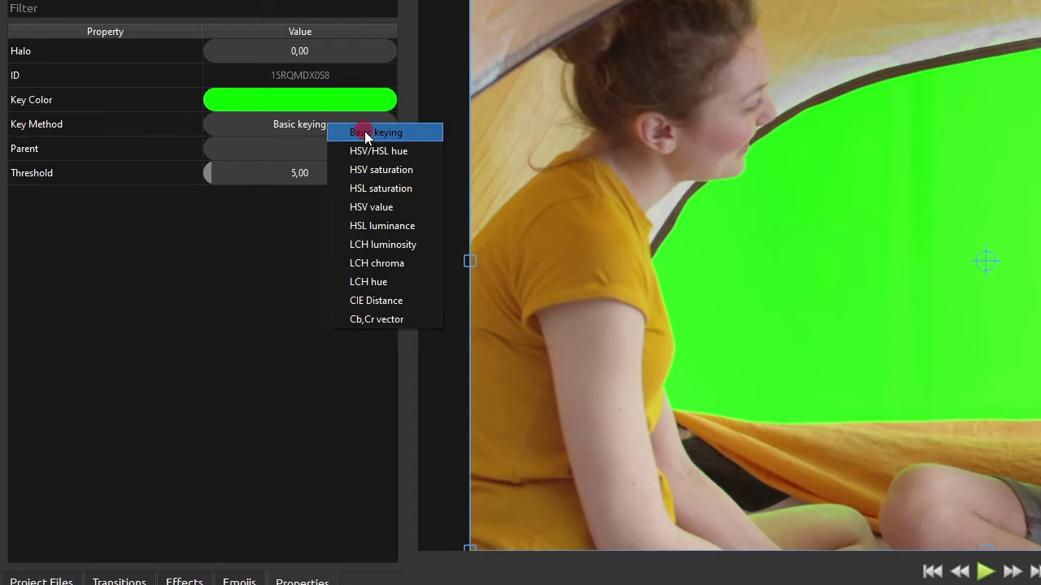
click(364, 131)
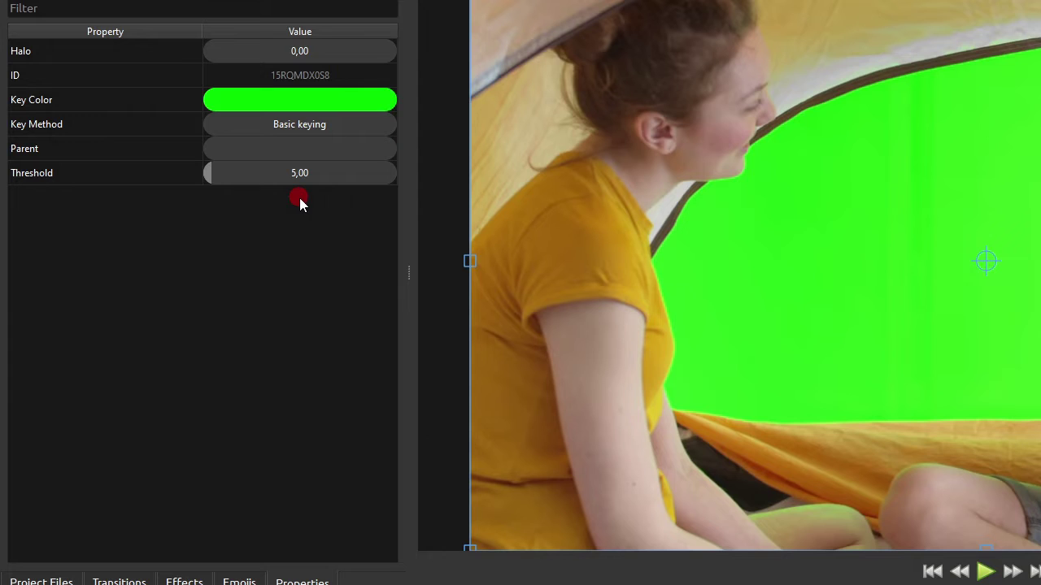
Step: Raise the Chroma Key threshold through 200 and 300 to a final value of 350
drag(210, 174, 411, 179)
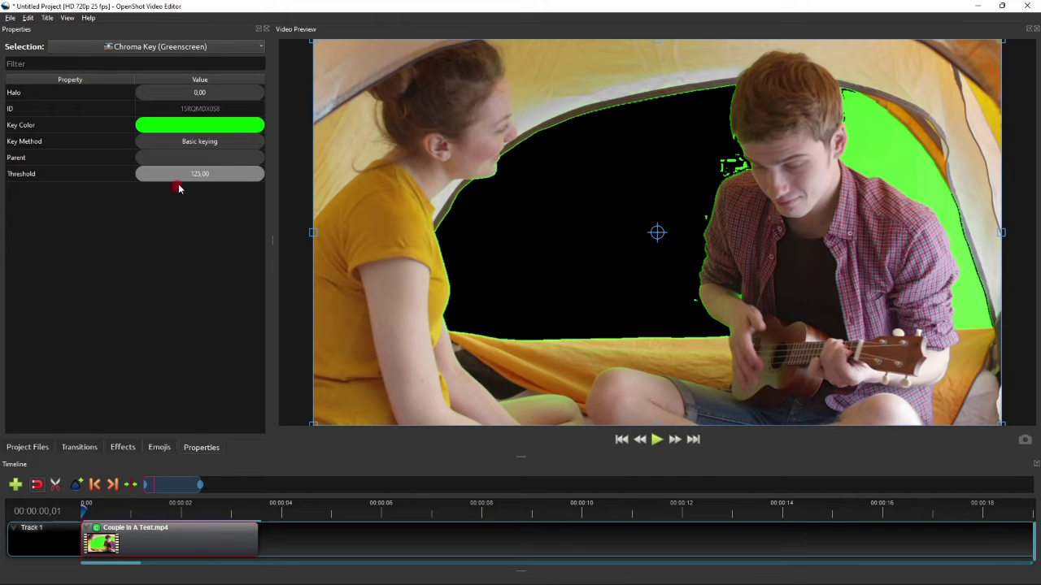
double_click(202, 173)
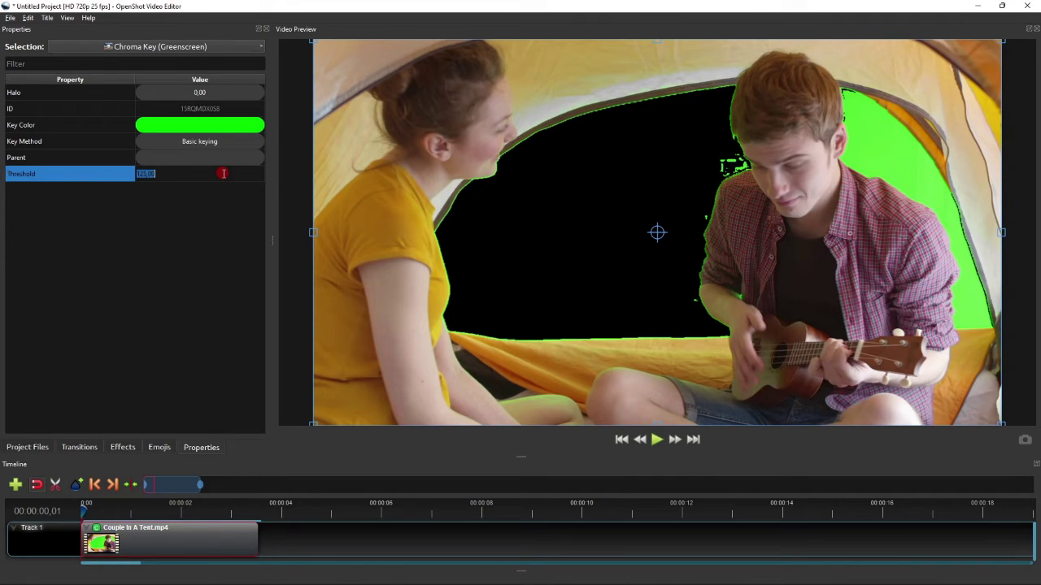
text(2)
key(Return)
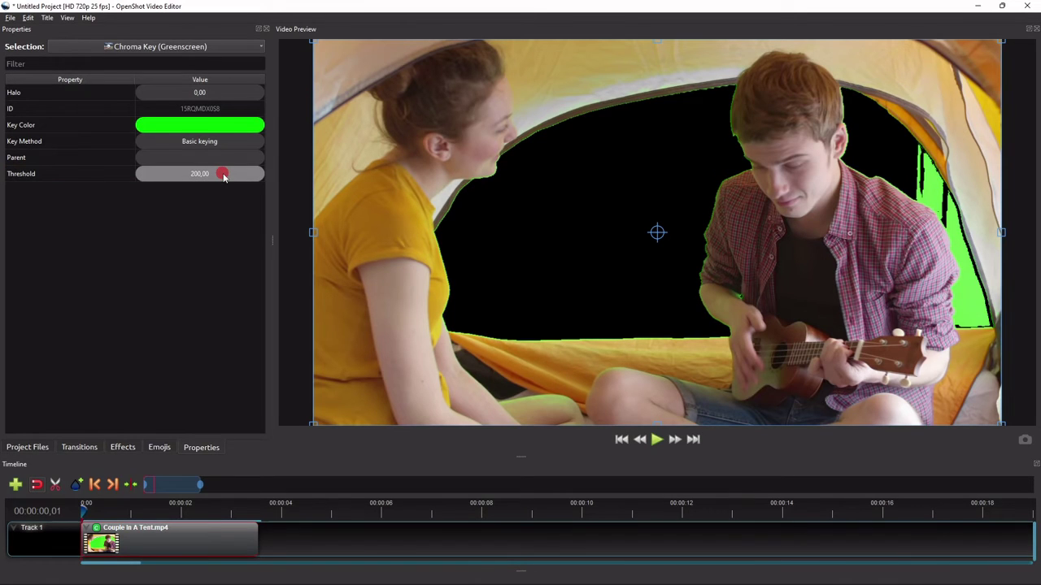
double_click(224, 175)
text(300)
key(Return)
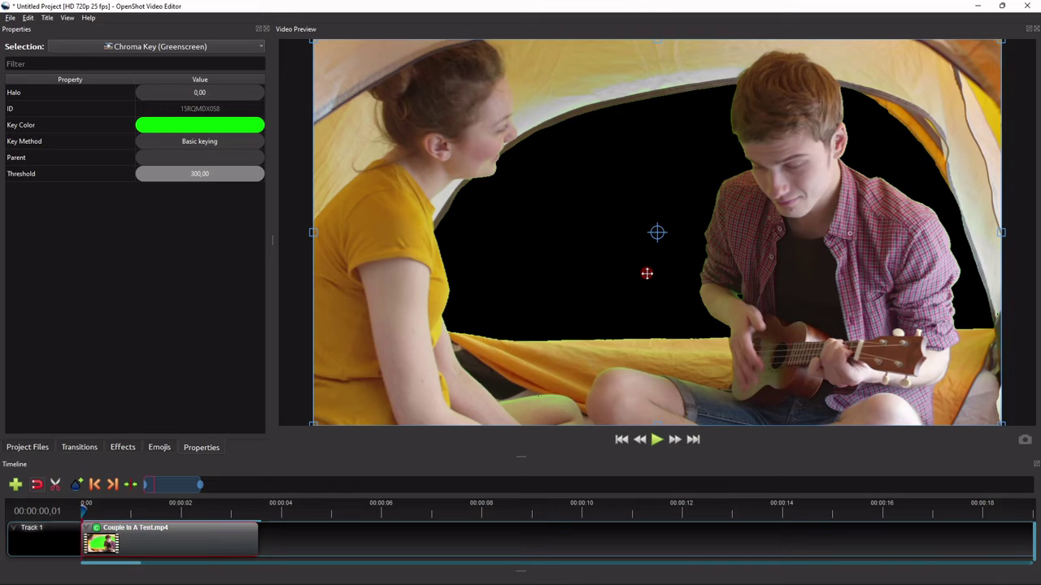
double_click(203, 174)
text(350)
key(Return)
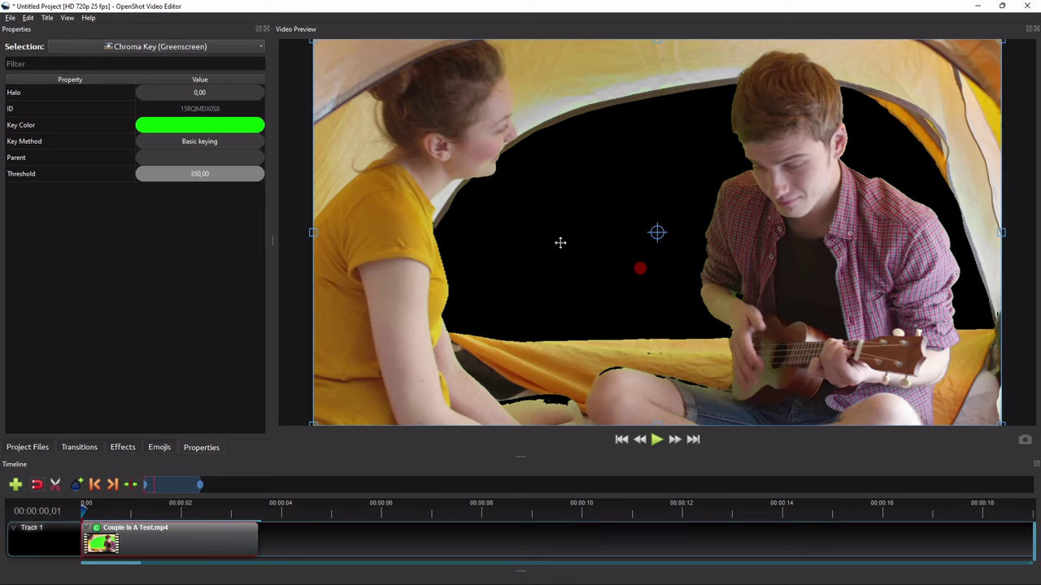
Step: Try LCH chroma keying with a low threshold of about 28, then about 37
click(214, 141)
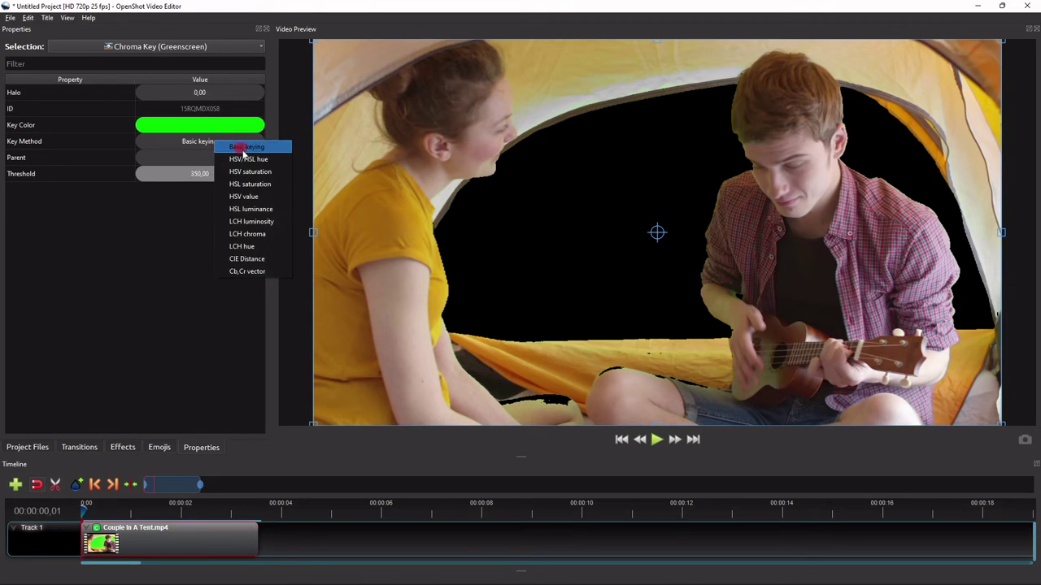
click(262, 233)
drag(251, 171, 169, 184)
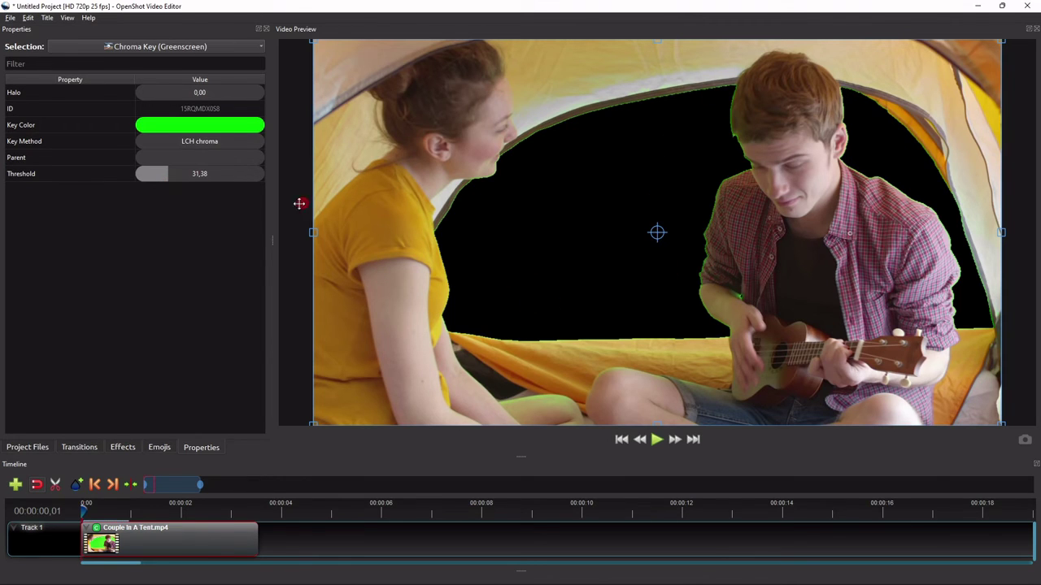
click(168, 175)
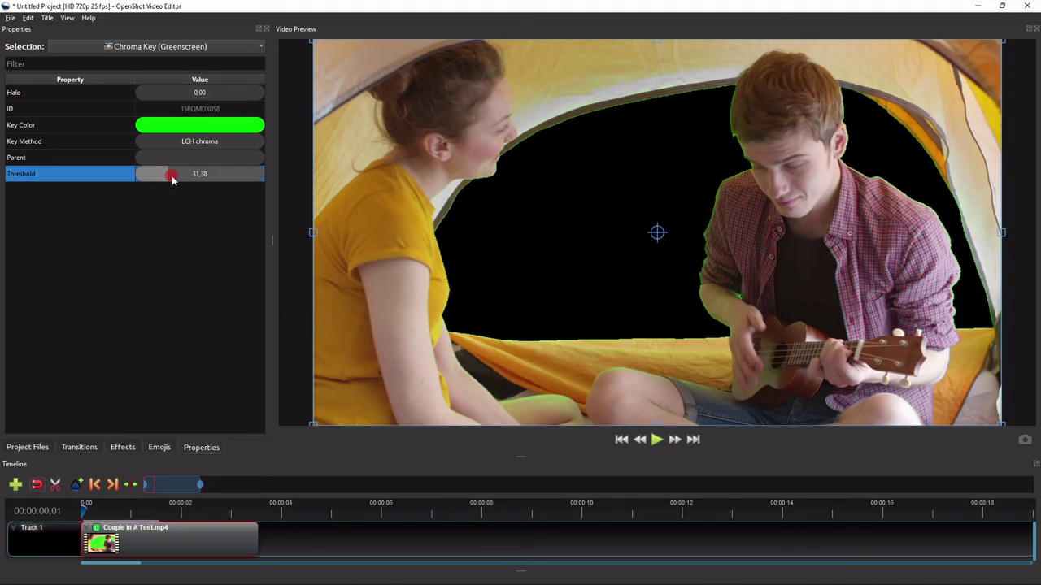
drag(168, 175, 172, 216)
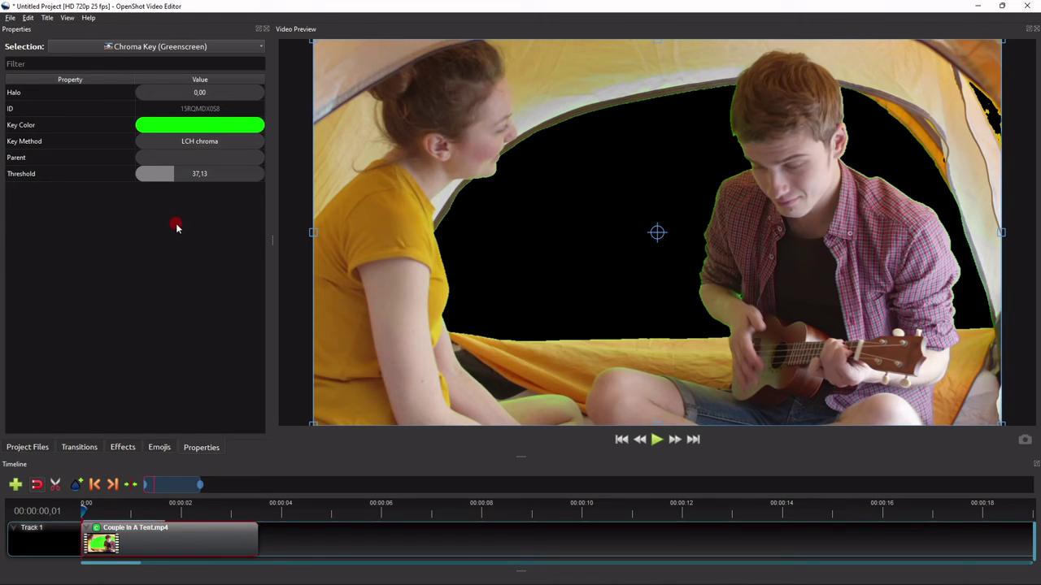
Step: Return to Basic keying with a threshold of 300
click(220, 142)
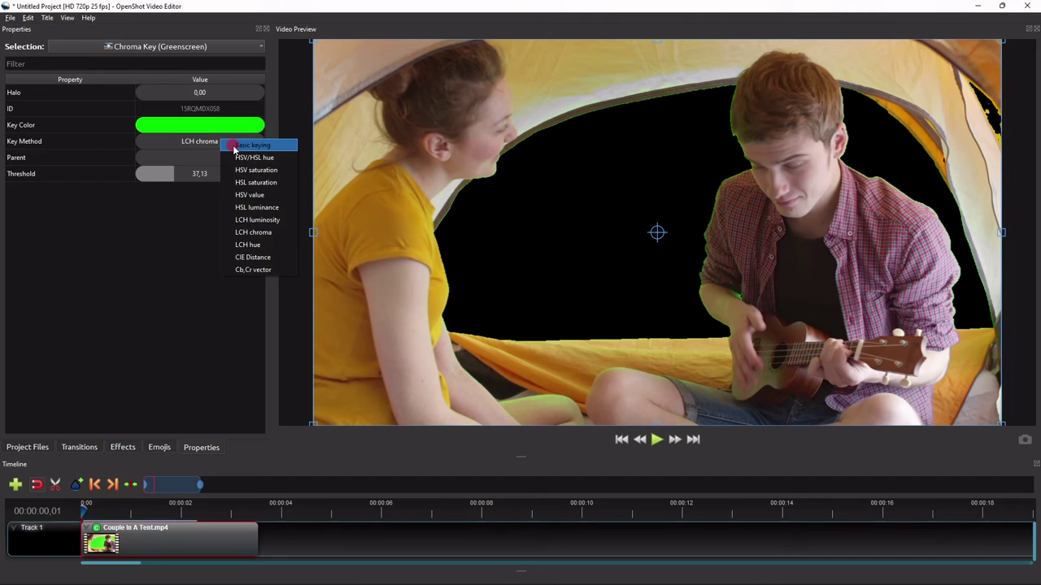
click(232, 151)
double_click(203, 177)
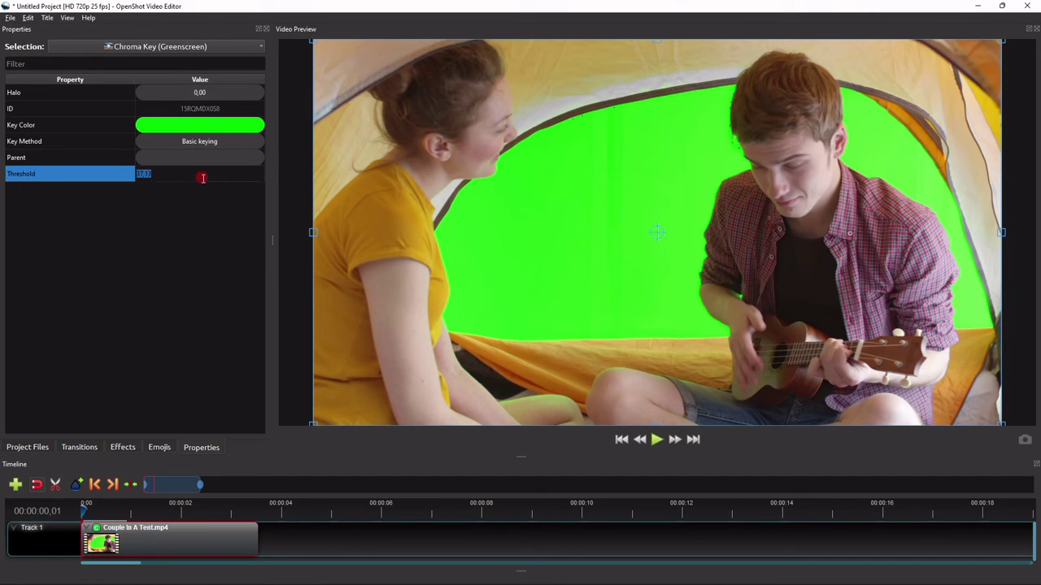
text(300)
key(Return)
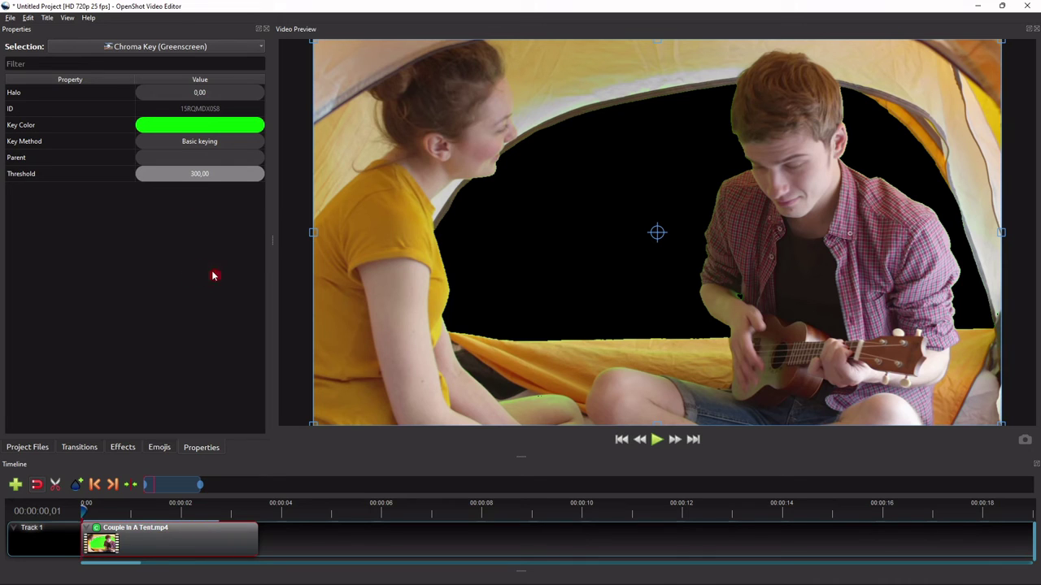
Step: Add a new track below Track 1 and enlarge the timeline area
right_click(51, 543)
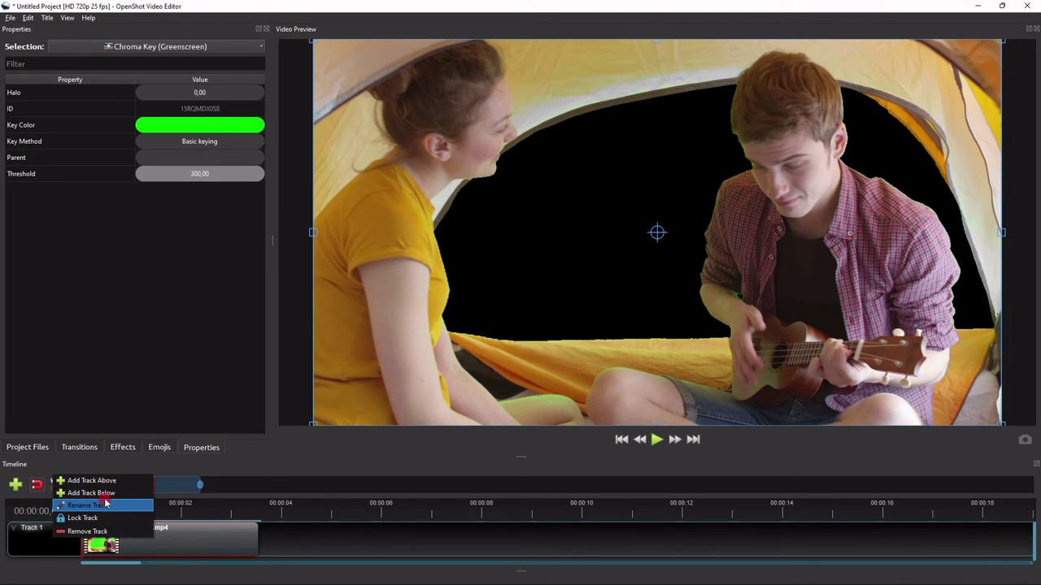
click(102, 493)
drag(522, 456, 522, 419)
Step: Place Zebras In A Zoo on Track 1 and play the composite back
click(50, 413)
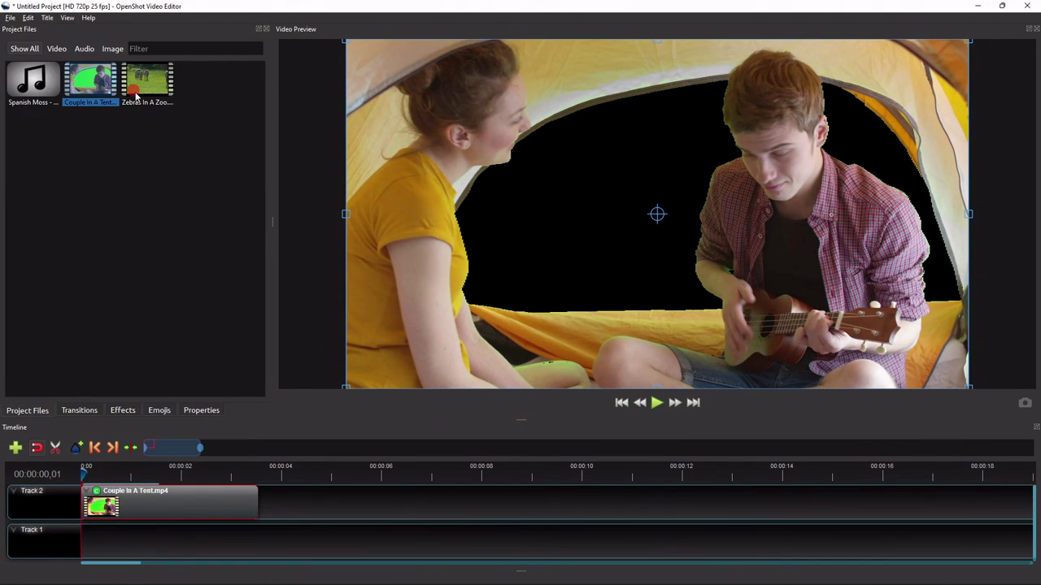
drag(134, 91, 109, 533)
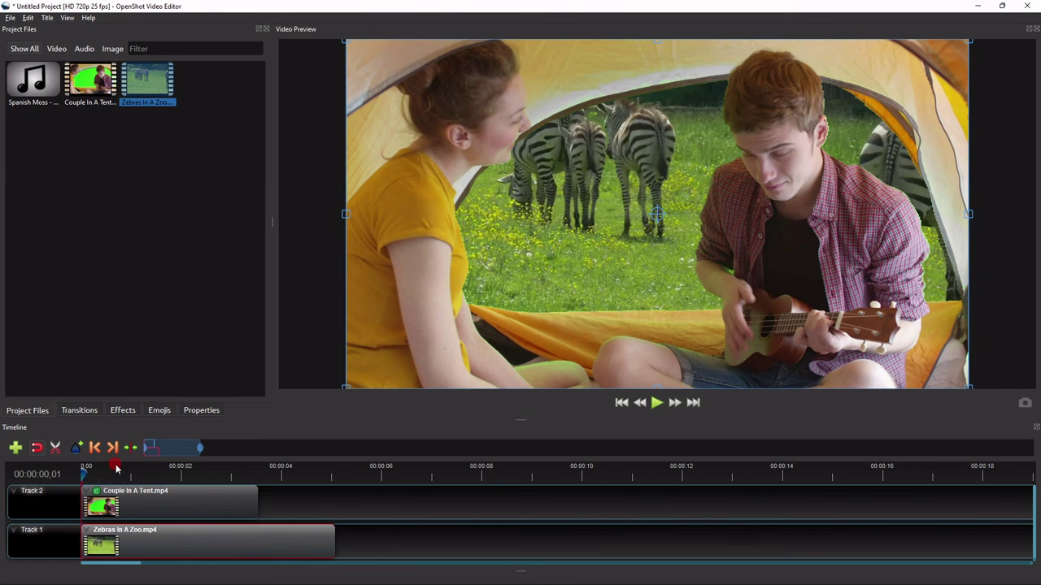
click(655, 402)
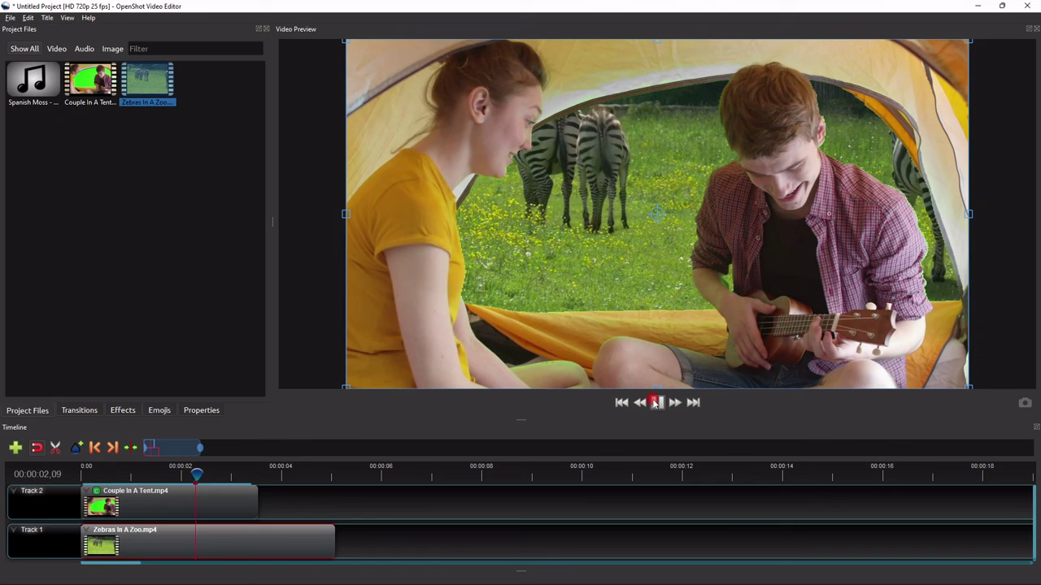
click(656, 403)
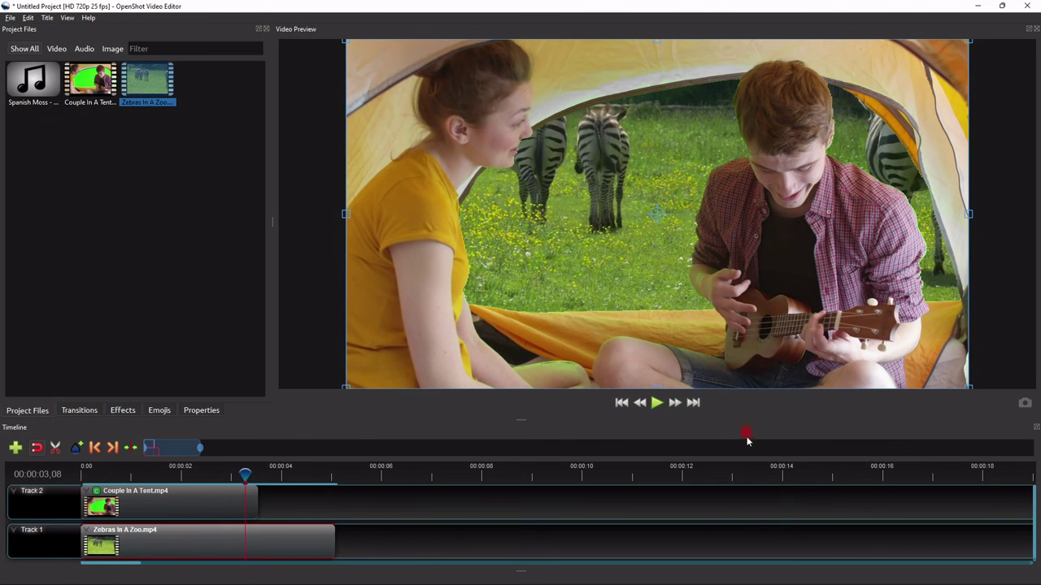